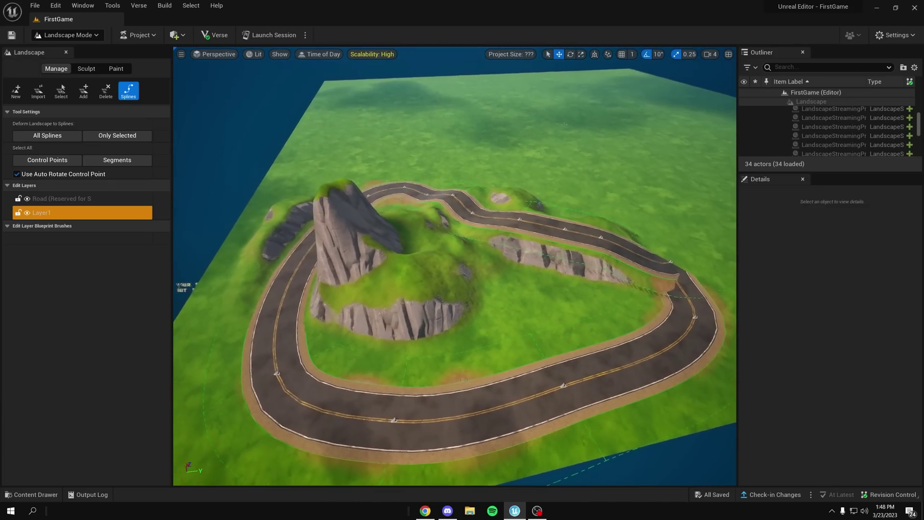
# Switch to Landscape mode and activate the Sculpt tool for the terrain.
pyautogui.moveTo(454, 266); pyautogui.dragTo(481, 266, button='right')
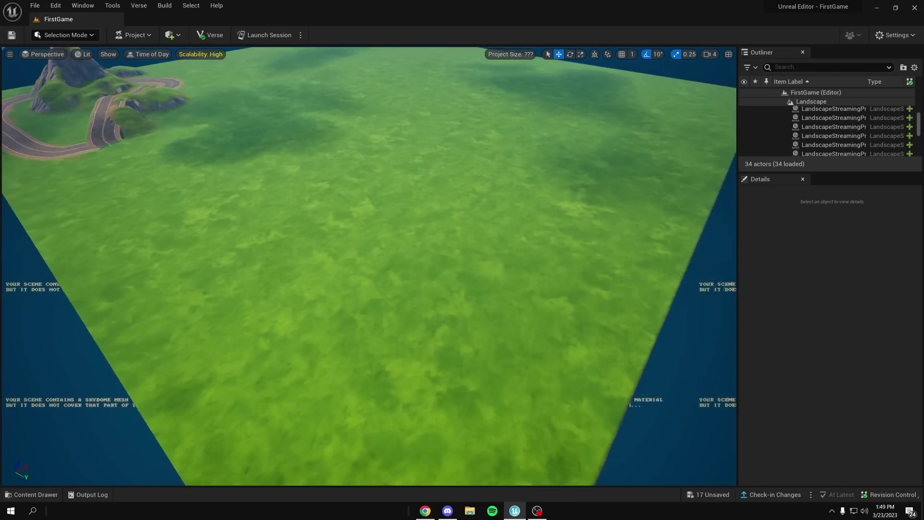
pyautogui.click(68, 35)
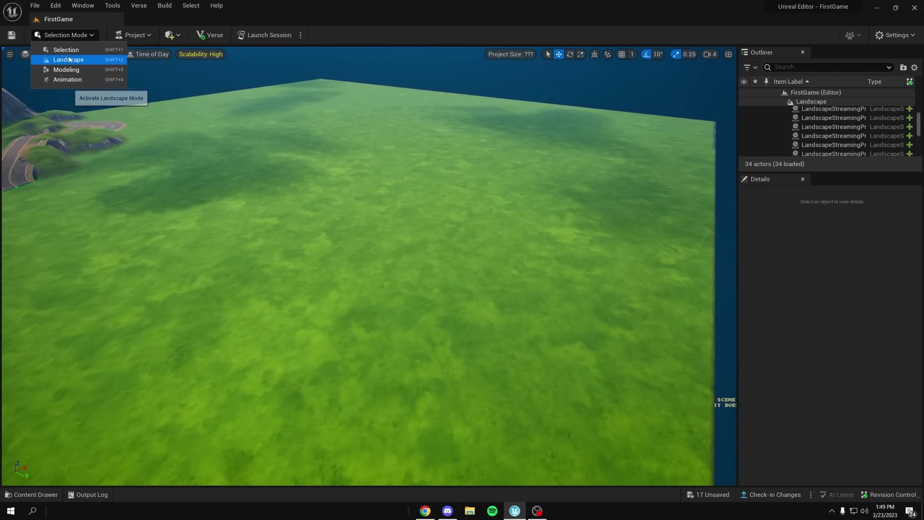
pyautogui.click(69, 60)
pyautogui.click(16, 90)
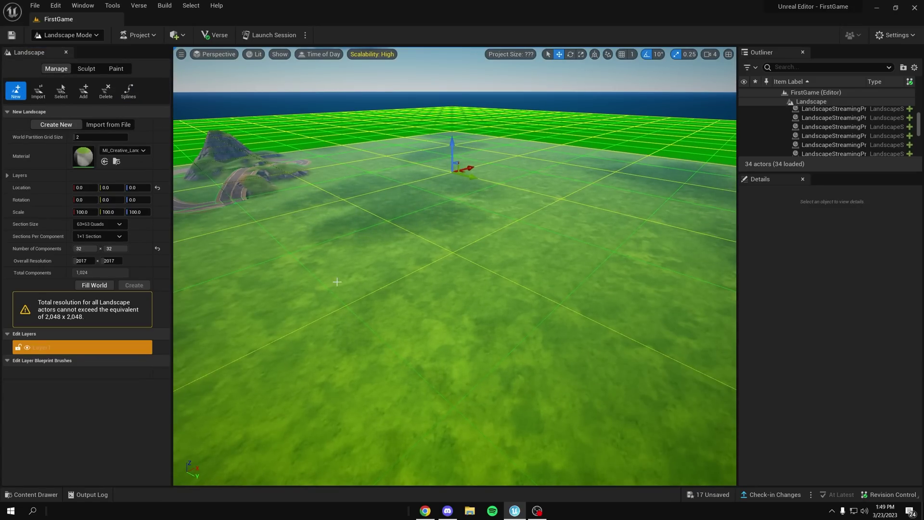
pyautogui.moveTo(220, 219)
pyautogui.mouseDown(button='right')
pyautogui.moveTo(195, 226)
pyautogui.moveTo(246, 228)
pyautogui.moveTo(236, 265)
pyautogui.moveTo(220, 219)
pyautogui.mouseUp(button='right')
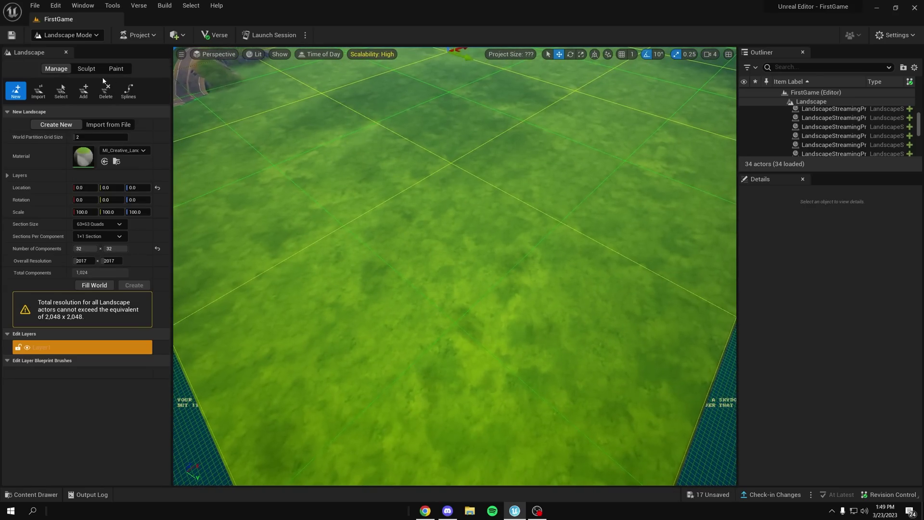
pyautogui.click(112, 69)
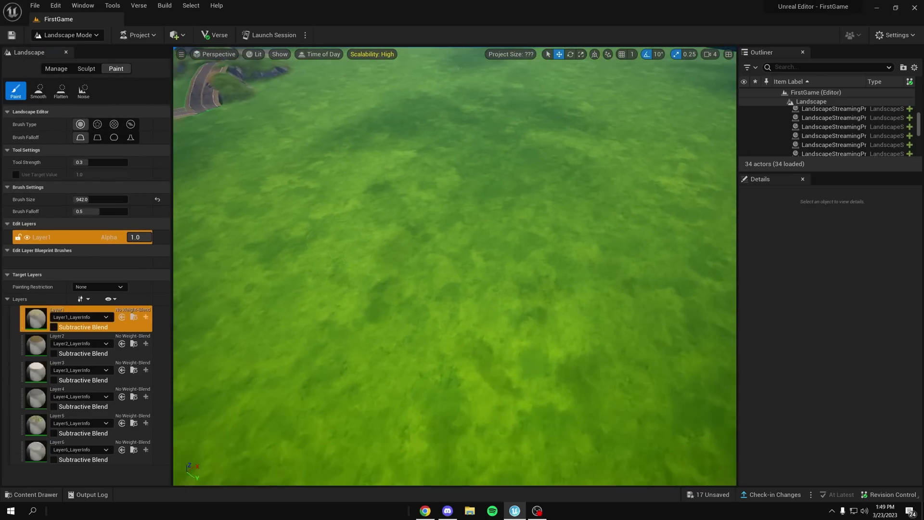
pyautogui.click(85, 69)
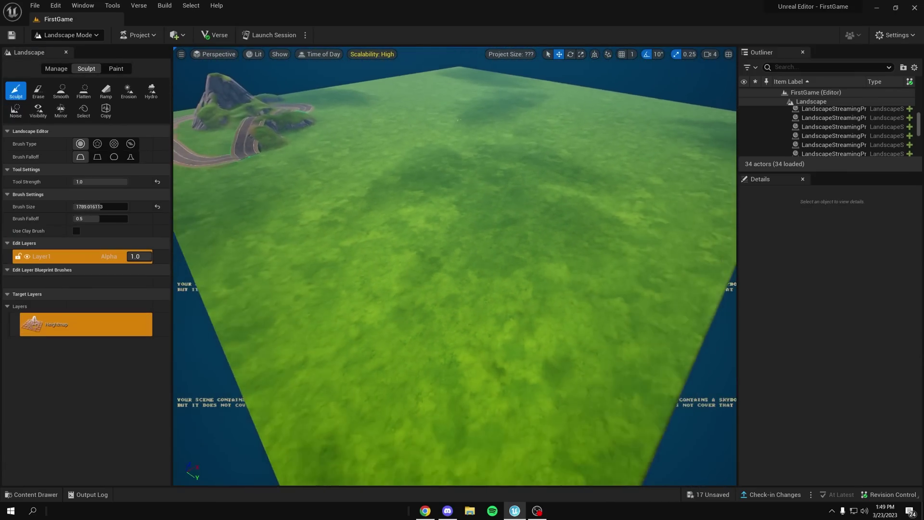
# Sculpt a cluster of rocky peaks on the empty grass away from the existing road loop, using tool strength 1.0.
pyautogui.click(405, 315)
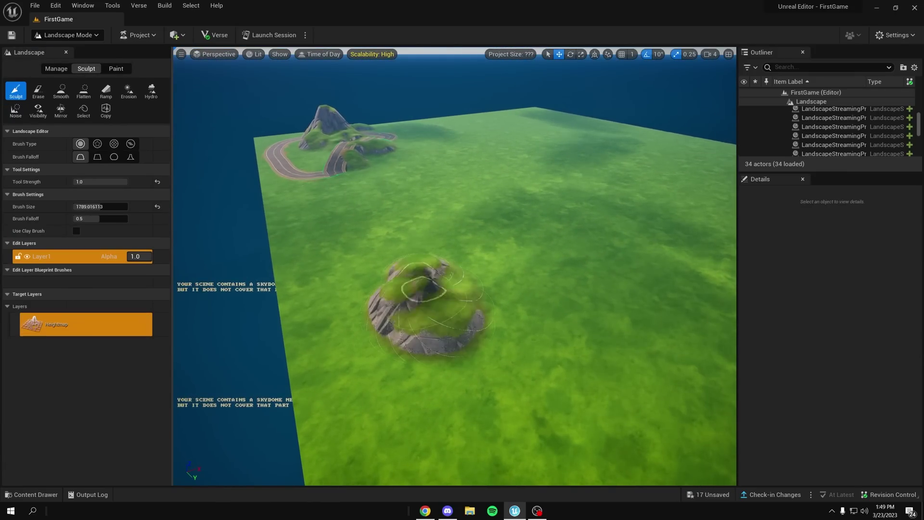
pyautogui.moveTo(424, 289)
pyautogui.mouseDown(button='right')
pyautogui.moveTo(335, 247)
pyautogui.moveTo(433, 293)
pyautogui.moveTo(448, 255)
pyautogui.mouseUp(button='right')
pyautogui.moveTo(420, 308)
pyautogui.mouseDown(button='right')
pyautogui.moveTo(385, 304)
pyautogui.moveTo(501, 335)
pyautogui.mouseUp(button='right')
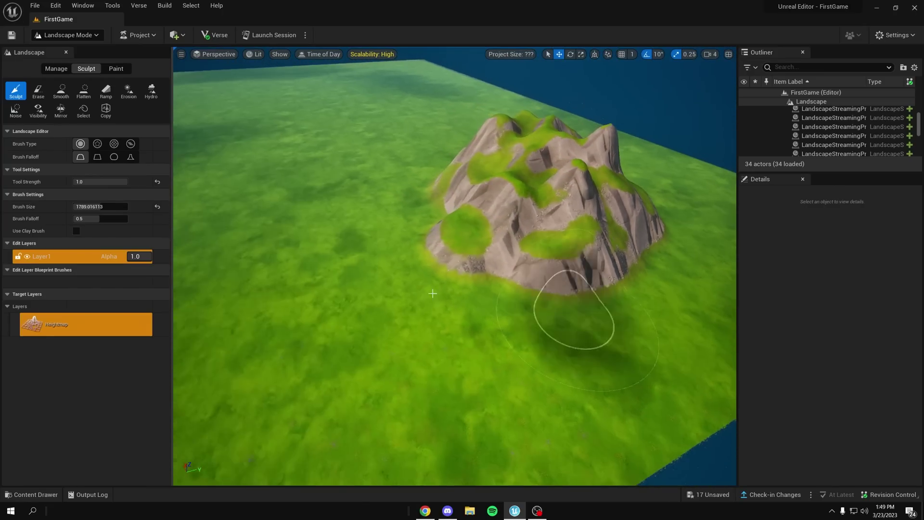
pyautogui.moveTo(433, 293); pyautogui.dragTo(471, 280, button='right')
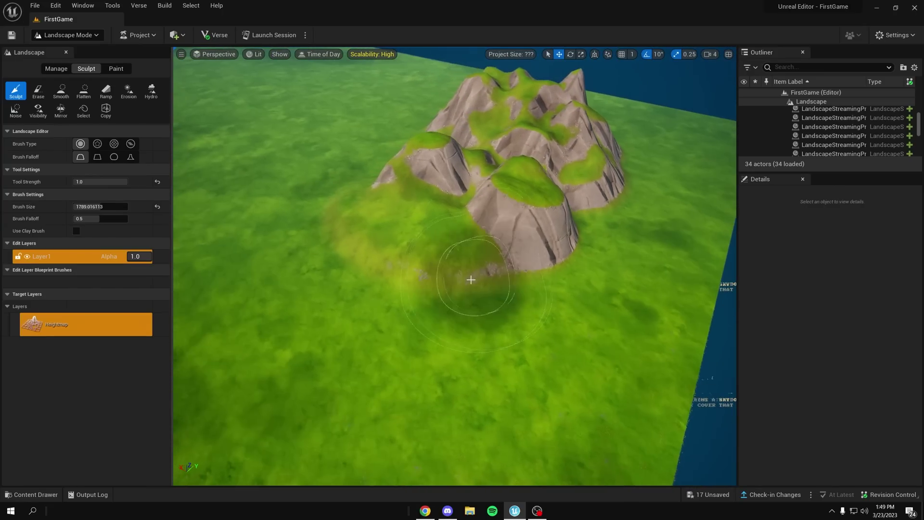
# Extend the mountain range with additional rocky hills and ridges spreading across the neighbouring grass.
pyautogui.press('w')
pyautogui.moveTo(406, 295)
pyautogui.mouseDown(button='right')
pyautogui.moveTo(558, 248)
pyautogui.moveTo(385, 302)
pyautogui.moveTo(457, 376)
pyautogui.mouseUp(button='right')
pyautogui.press('s')
pyautogui.press('s')
pyautogui.click(296, 292)
pyautogui.moveTo(404, 289)
pyautogui.mouseDown(button='right')
pyautogui.moveTo(380, 310)
pyautogui.moveTo(402, 291)
pyautogui.mouseUp(button='right')
pyautogui.press('s')
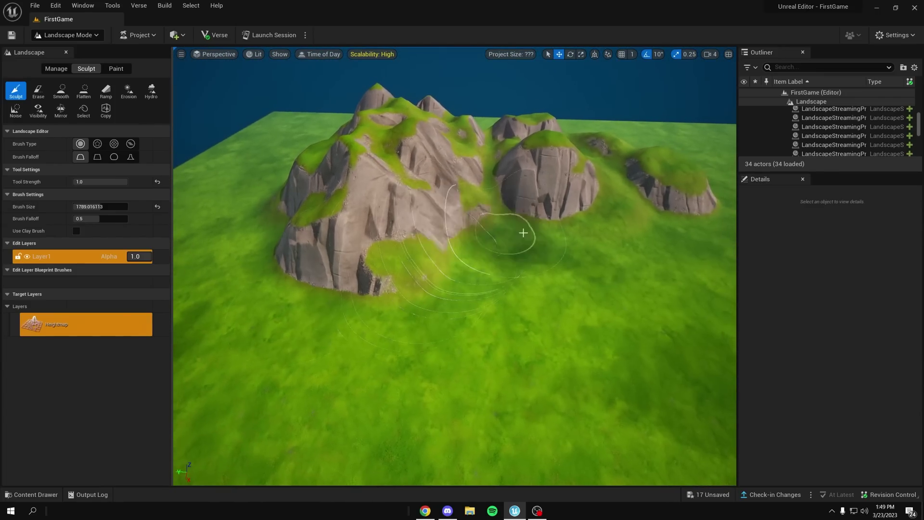
pyautogui.moveTo(474, 339); pyautogui.dragTo(474, 339, button='right')
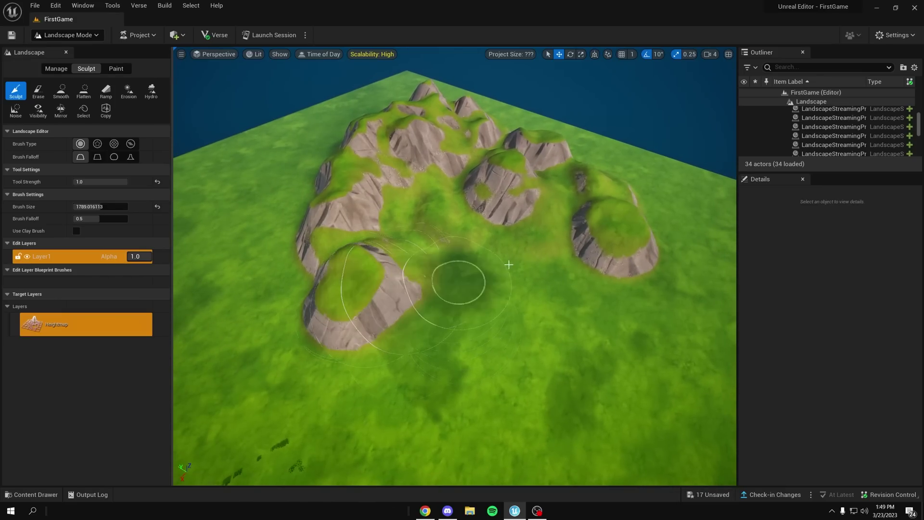
pyautogui.scroll(3, 556, 259)
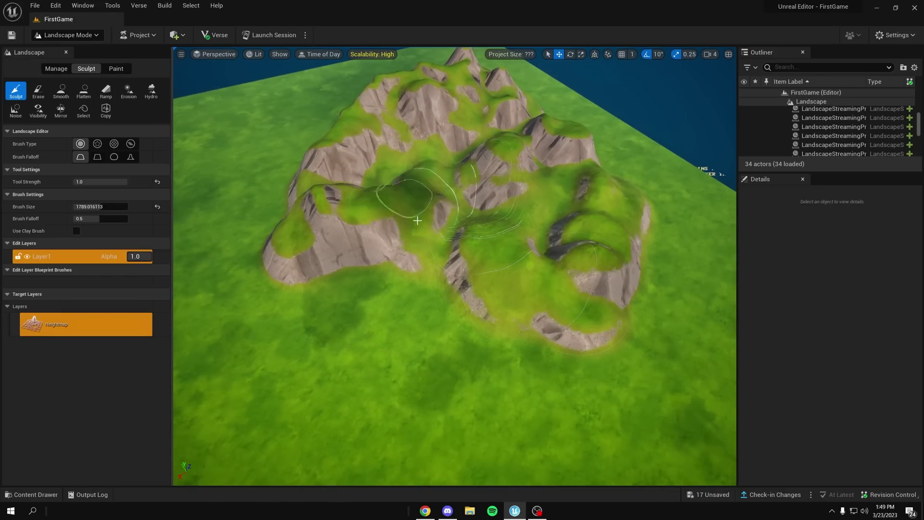
pyautogui.press('a')
pyautogui.moveTo(474, 313)
pyautogui.mouseDown(button='right')
pyautogui.moveTo(561, 308)
pyautogui.moveTo(568, 287)
pyautogui.moveTo(554, 301)
pyautogui.mouseUp(button='right')
pyautogui.press('w')
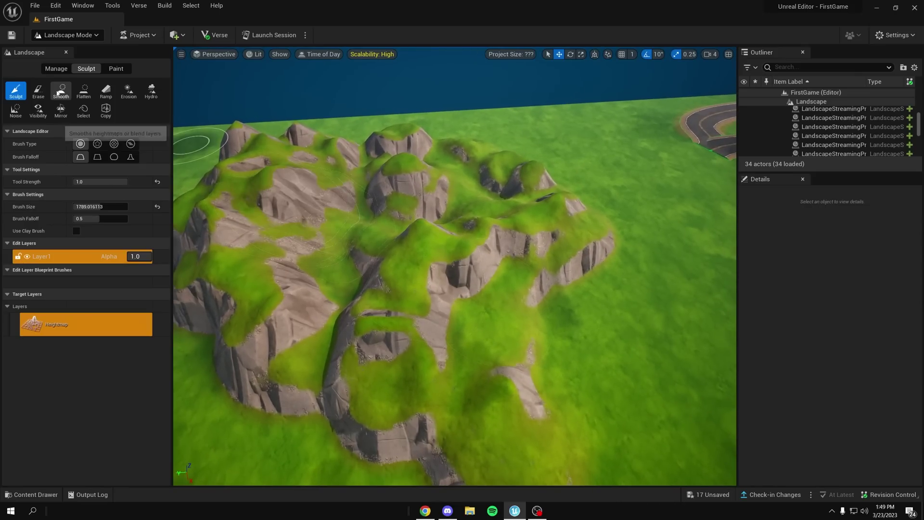
# Smooth the middle of the sculpted hills into a gentle grassy plateau ringed by rocks.
pyautogui.click(60, 92)
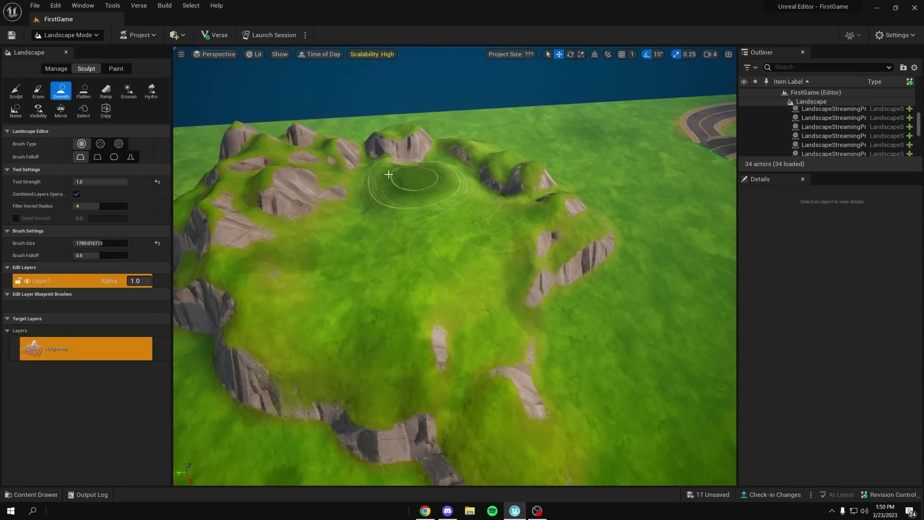
pyautogui.moveTo(370, 300)
pyautogui.mouseDown(button='right')
pyautogui.moveTo(409, 301)
pyautogui.moveTo(414, 270)
pyautogui.moveTo(410, 337)
pyautogui.moveTo(395, 308)
pyautogui.moveTo(306, 325)
pyautogui.mouseUp(button='right')
pyautogui.press('w')
# Sculpt tall steep rock peaks along one side of the plateau and raise a low ridge near its front edge.
pyautogui.click(15, 91)
pyautogui.press('s')
pyautogui.moveTo(362, 285)
pyautogui.mouseDown()
pyautogui.moveTo(415, 425)
pyautogui.moveTo(390, 356)
pyautogui.mouseUp()
pyautogui.press('d')
pyautogui.moveTo(390, 357)
pyautogui.mouseDown(button='right')
pyautogui.moveTo(327, 332)
pyautogui.moveTo(255, 335)
pyautogui.moveTo(212, 371)
pyautogui.moveTo(270, 313)
pyautogui.mouseUp(button='right')
pyautogui.press('w')
pyautogui.moveTo(289, 178)
pyautogui.mouseDown(button='right')
pyautogui.moveTo(347, 202)
pyautogui.moveTo(328, 189)
pyautogui.mouseUp(button='right')
pyautogui.press('s')
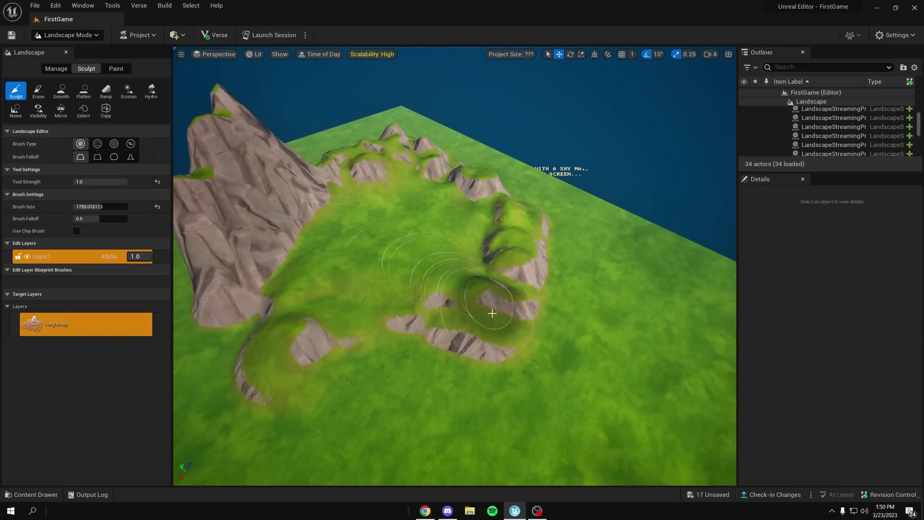
# Activate the landscape Splines tool with the whole sculpted mountain in view.
pyautogui.moveTo(496, 304)
pyautogui.mouseDown(button='right')
pyautogui.moveTo(573, 332)
pyautogui.moveTo(520, 302)
pyautogui.mouseUp(button='right')
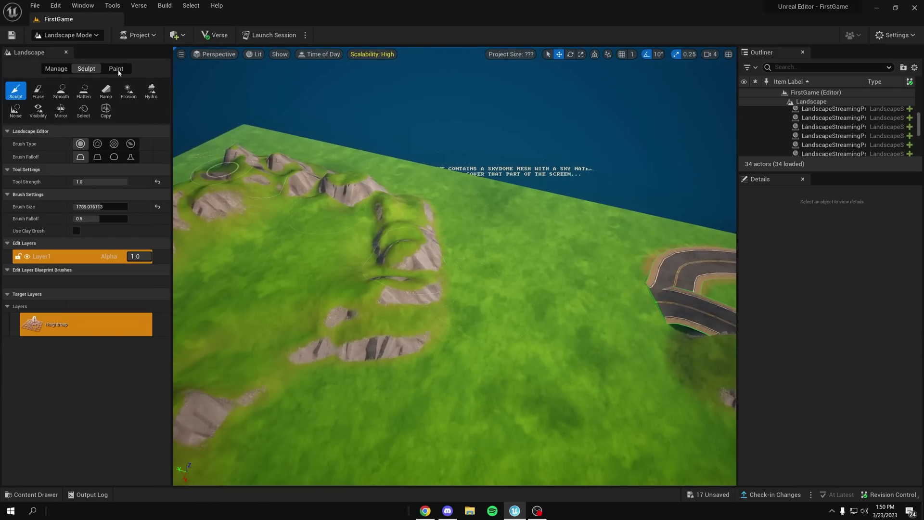
pyautogui.click(57, 69)
pyautogui.moveTo(360, 152)
pyautogui.mouseDown(button='right')
pyautogui.moveTo(289, 168)
pyautogui.moveTo(250, 166)
pyautogui.mouseUp(button='right')
pyautogui.click(93, 70)
pyautogui.click(93, 69)
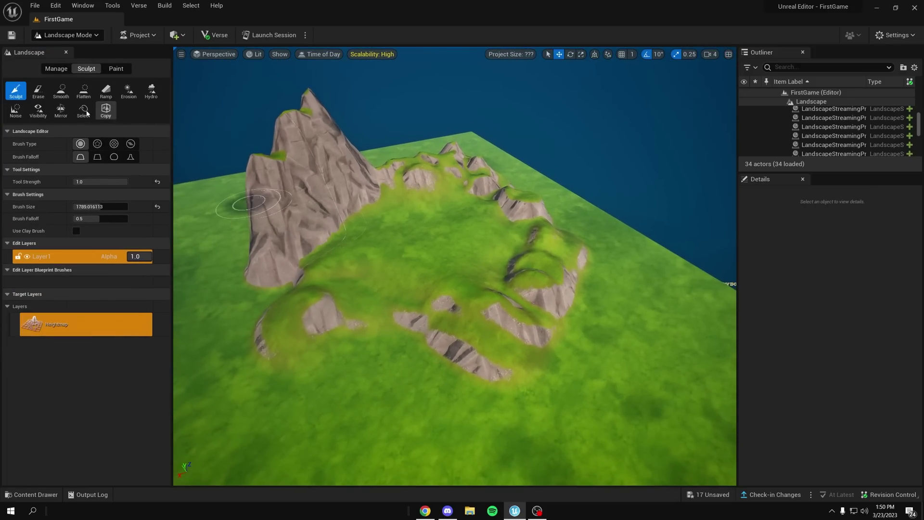
pyautogui.click(54, 69)
pyautogui.click(128, 91)
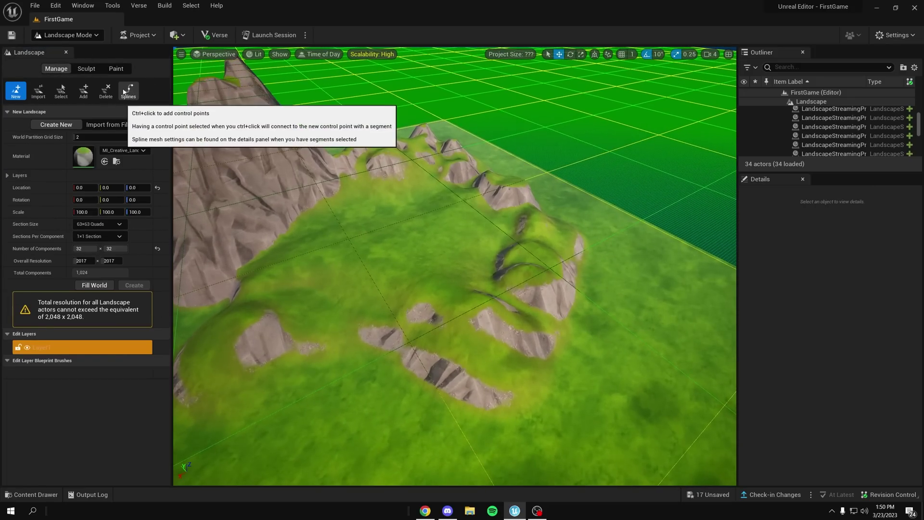
pyautogui.moveTo(250, 212); pyautogui.dragTo(229, 169, button='right')
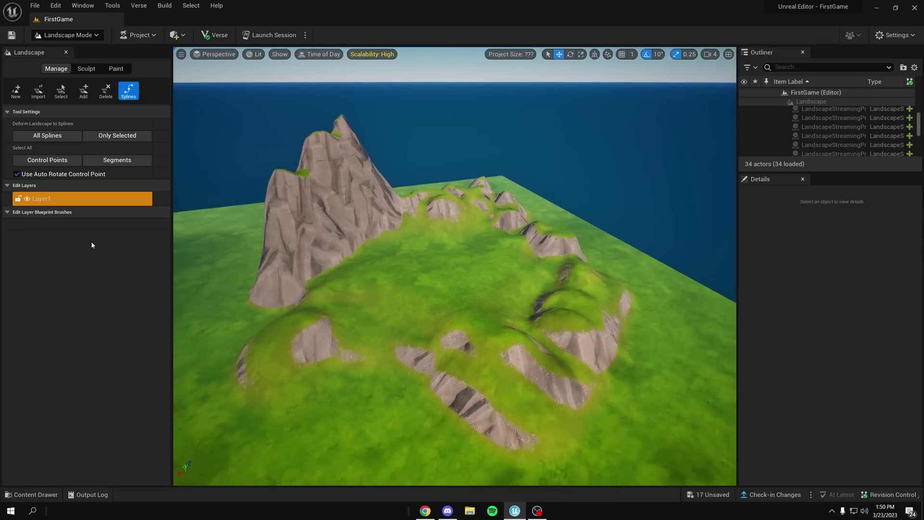
# Create a new landscape edit layer above Layer1 and rename it Roads.
pyautogui.rightClick(49, 201)
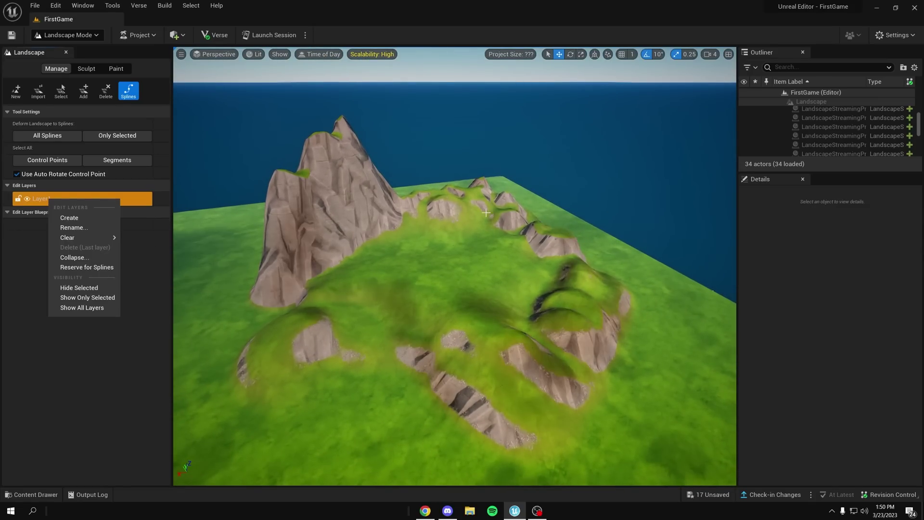
pyautogui.click(86, 219)
pyautogui.rightClick(45, 200)
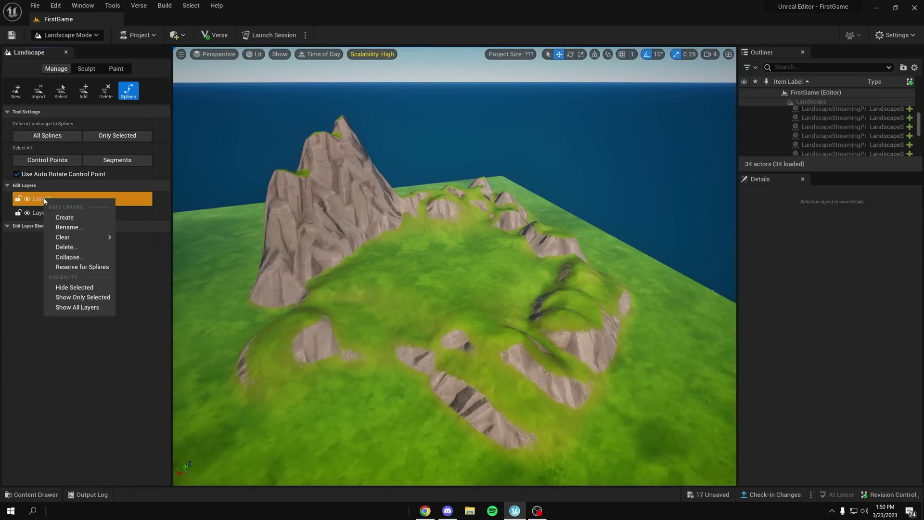
pyautogui.click(71, 229)
pyautogui.write('Roads')
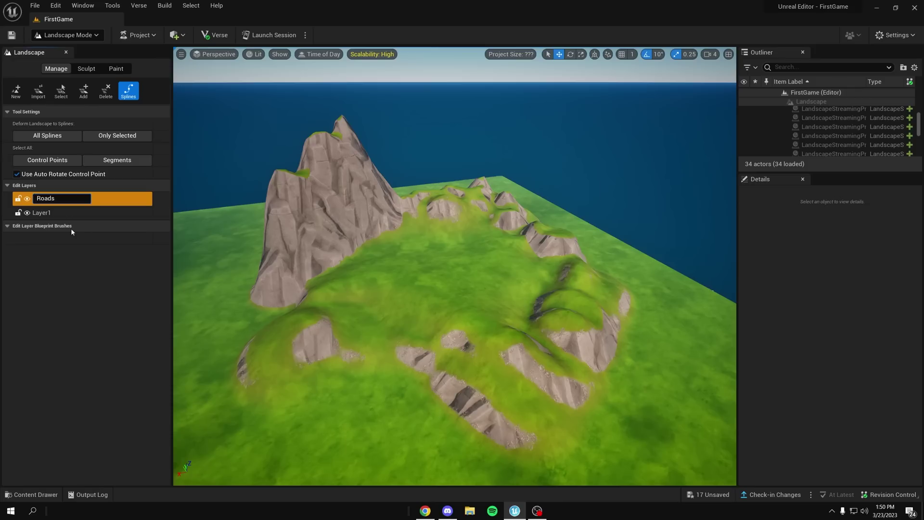
pyautogui.press('Return')
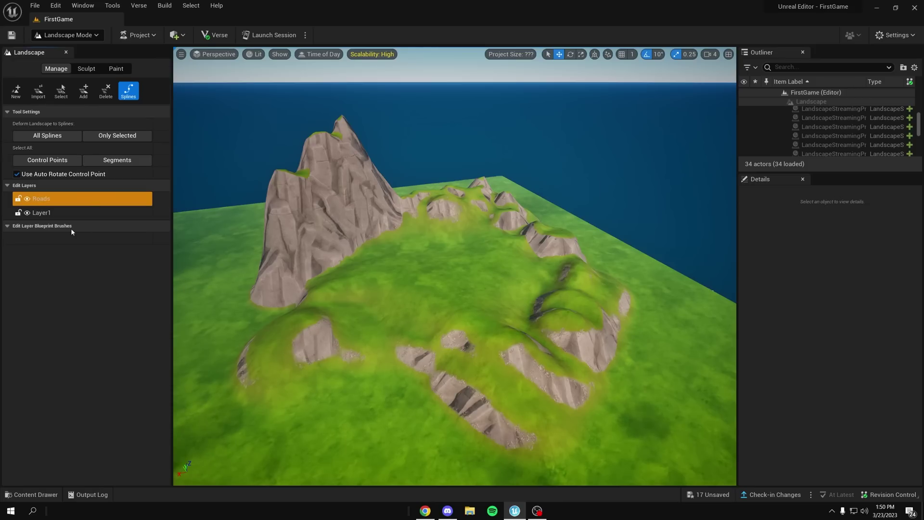
# Reserve the Roads edit layer for splines and accept clearing its content.
pyautogui.rightClick(60, 203)
pyautogui.click(107, 269)
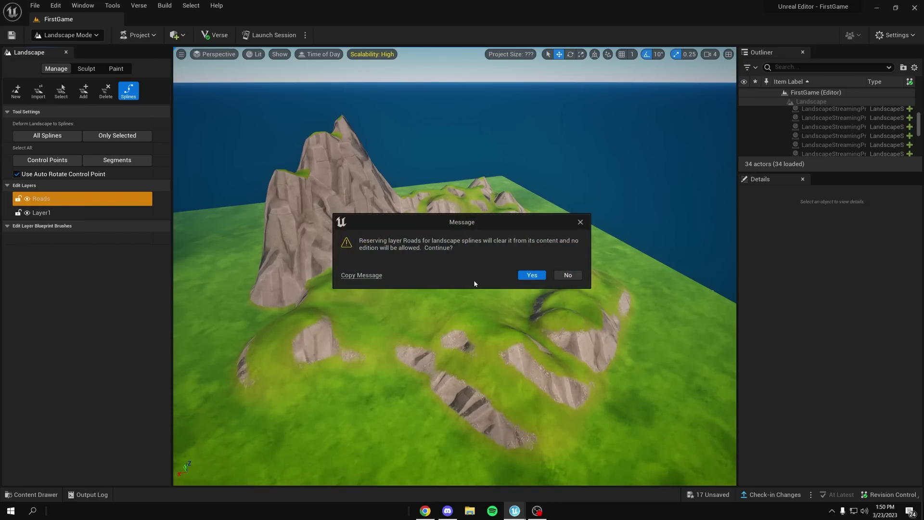
pyautogui.click(529, 279)
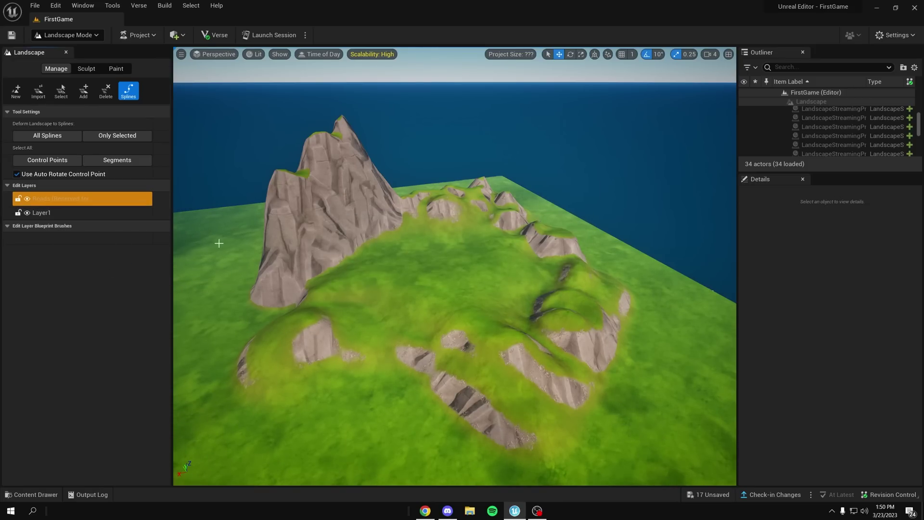
# Place the first connected spline control points across the grassy plateau, starting near its rocky edge and heading toward the tall peaks.
pyautogui.press('w')
pyautogui.moveTo(219, 243); pyautogui.dragTo(226, 275, button='right')
pyautogui.press('s')
pyautogui.moveTo(421, 308); pyautogui.dragTo(413, 269, button='right')
pyautogui.press('w')
pyautogui.moveTo(281, 239); pyautogui.dragTo(226, 242, button='right')
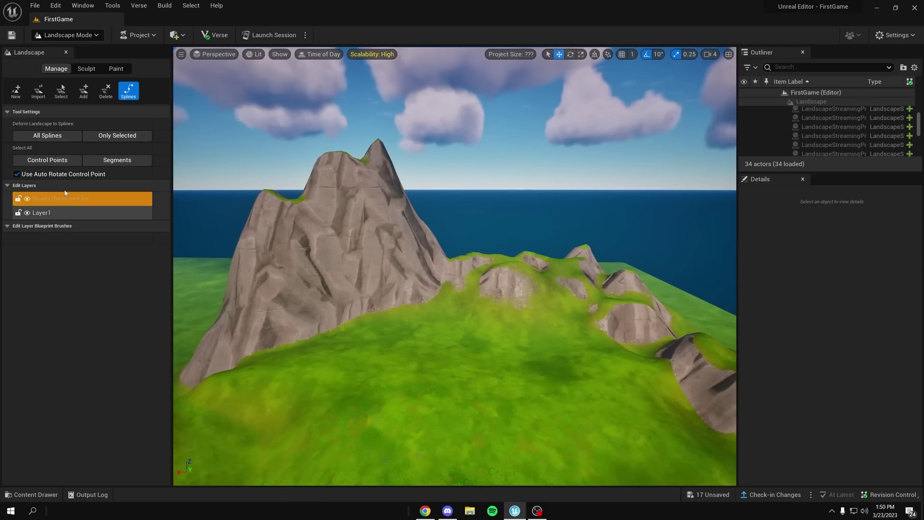
pyautogui.moveTo(419, 265); pyautogui.dragTo(482, 313, button='right')
pyautogui.press('s')
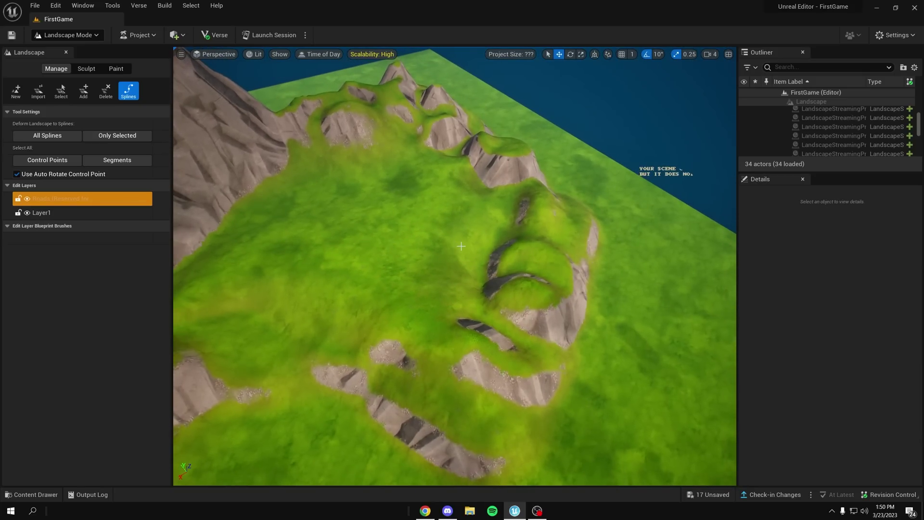
pyautogui.keyDown('ctrl'); pyautogui.click(452, 240); pyautogui.keyUp('ctrl')
pyautogui.press('w')
pyautogui.moveTo(452, 240); pyautogui.dragTo(402, 245, button='right')
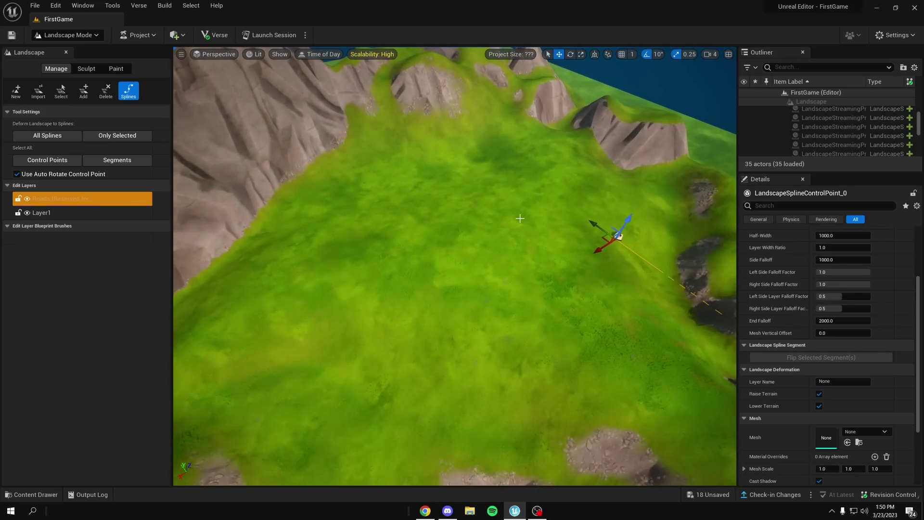
pyautogui.keyDown('ctrl'); pyautogui.click(526, 217); pyautogui.keyUp('ctrl')
pyautogui.moveTo(526, 217); pyautogui.dragTo(533, 224, button='right')
pyautogui.press('s')
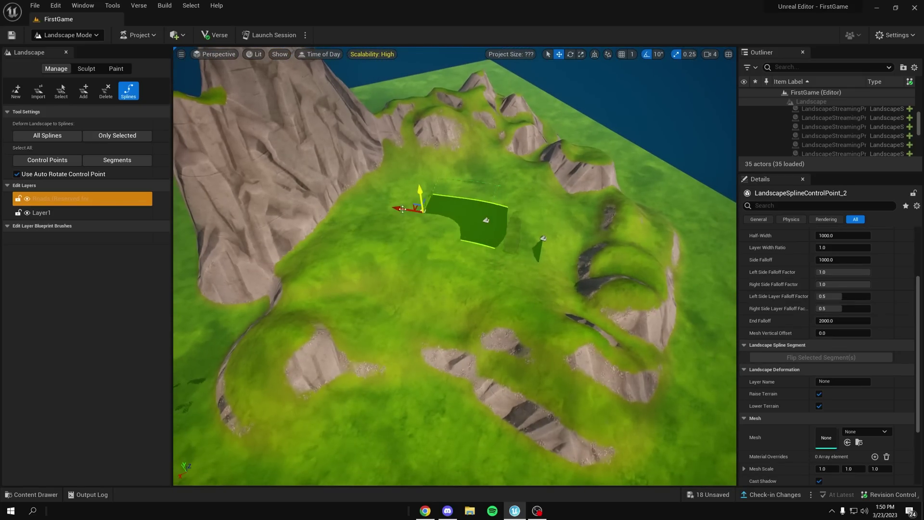
# Extend the spline between the tall peaks and down onto the flat grass beyond them.
pyautogui.moveTo(436, 212)
pyautogui.mouseDown(button='right')
pyautogui.moveTo(363, 200)
pyautogui.moveTo(394, 215)
pyautogui.moveTo(455, 200)
pyautogui.moveTo(428, 215)
pyautogui.mouseUp(button='right')
pyautogui.press('a')
pyautogui.press('s')
pyautogui.moveTo(320, 294); pyautogui.dragTo(376, 235, button='right')
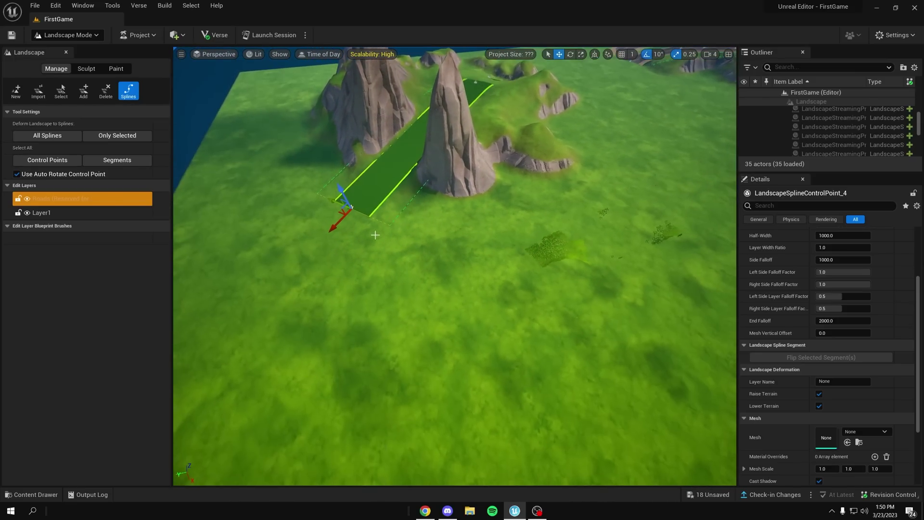
pyautogui.keyDown('ctrl'); pyautogui.click(442, 336); pyautogui.keyUp('ctrl')
pyautogui.press('a')
pyautogui.moveTo(442, 336); pyautogui.dragTo(571, 332, button='right')
# Add control points that curve the spline around the outside of the tall peak and back along the mountain.
pyautogui.keyDown('ctrl'); pyautogui.click(447, 300); pyautogui.keyUp('ctrl')
pyautogui.press('w')
pyautogui.moveTo(447, 300); pyautogui.dragTo(330, 321, button='right')
pyautogui.keyDown('ctrl'); pyautogui.click(361, 293); pyautogui.keyUp('ctrl')
pyautogui.press('w')
pyautogui.press('s')
pyautogui.press('w')
pyautogui.press('s')
pyautogui.press('w')
pyautogui.keyDown('ctrl'); pyautogui.click(351, 313); pyautogui.keyUp('ctrl')
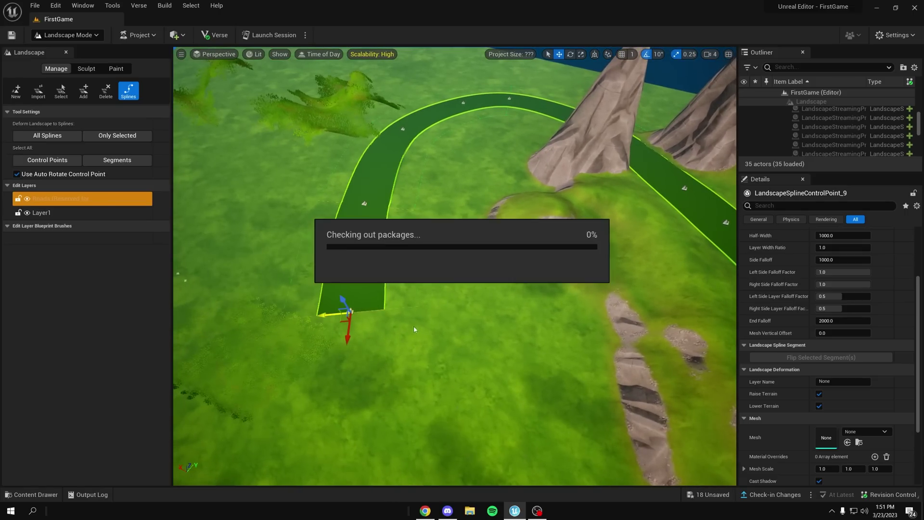
# Continue the spline in a wide bend across the flat grass in front of the mountain.
pyautogui.moveTo(412, 328); pyautogui.dragTo(440, 361, button='right')
pyautogui.press('s')
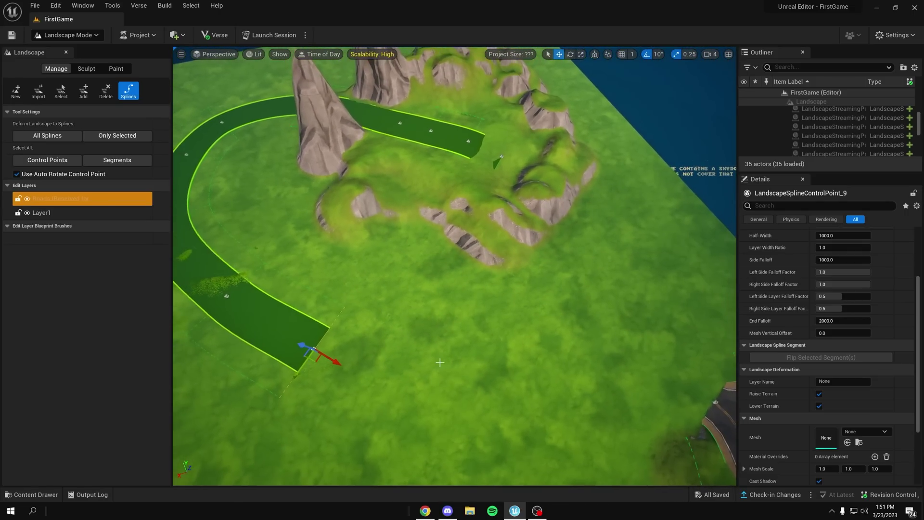
pyautogui.keyDown('ctrl'); pyautogui.click(455, 362); pyautogui.keyUp('ctrl')
pyautogui.keyDown('ctrl'); pyautogui.click(548, 325); pyautogui.keyUp('ctrl')
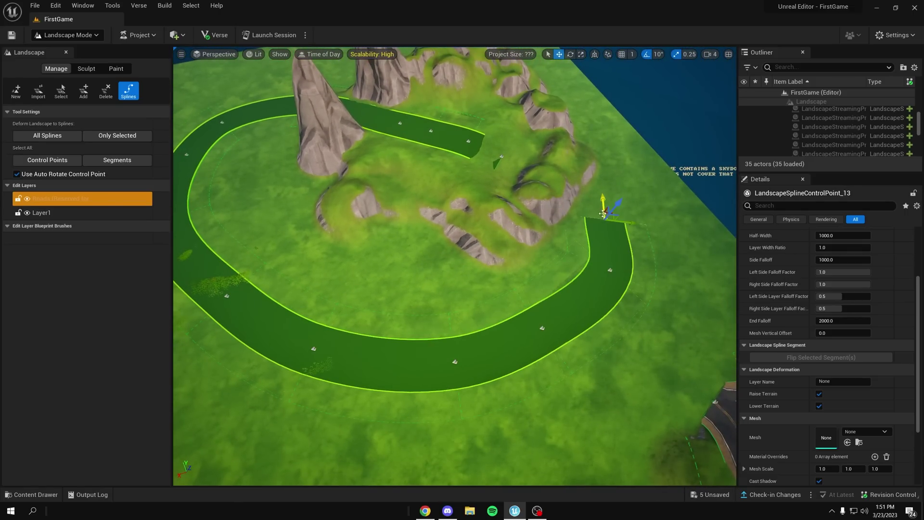
# Try to extend the spline around the low hills and over the grass toward its starting point.
pyautogui.moveTo(618, 244); pyautogui.dragTo(475, 264, button='right')
pyautogui.press('w')
pyautogui.press('d')
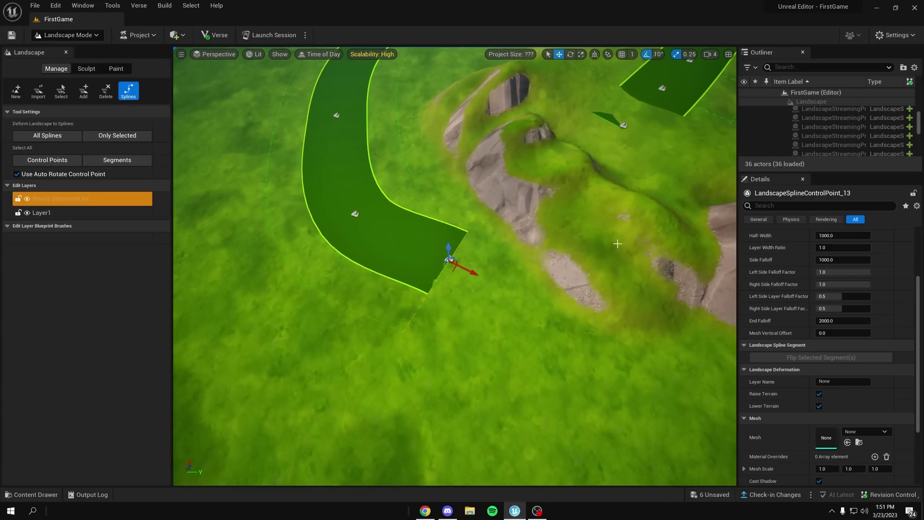
pyautogui.press('w')
pyautogui.moveTo(613, 231); pyautogui.dragTo(647, 205, button='right')
pyautogui.keyDown('ctrl'); pyautogui.click(560, 191); pyautogui.keyUp('ctrl')
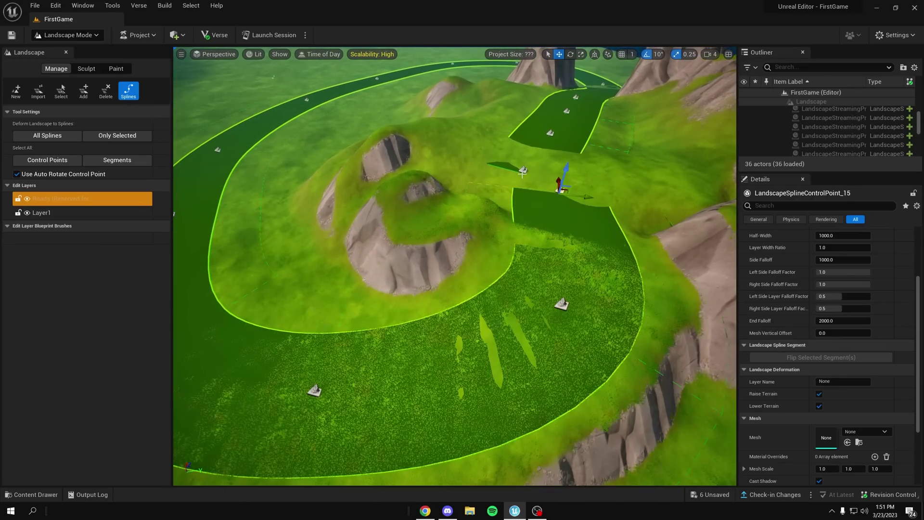
pyautogui.press('w')
pyautogui.moveTo(554, 183)
pyautogui.mouseDown(button='right')
pyautogui.moveTo(561, 145)
pyautogui.moveTo(571, 187)
pyautogui.moveTo(554, 183)
pyautogui.mouseUp(button='right')
pyautogui.press('s')
# Undo the most recently added control points back to the stretch behind the low hills.
pyautogui.hotkey('ctrl', 'z')
pyautogui.hotkey('ctrl', 'z')
pyautogui.hotkey('ctrl', 'z')
pyautogui.hotkey('ctrl', 'z')
pyautogui.hotkey('ctrl', 'z')
pyautogui.hotkey('ctrl', 'z')
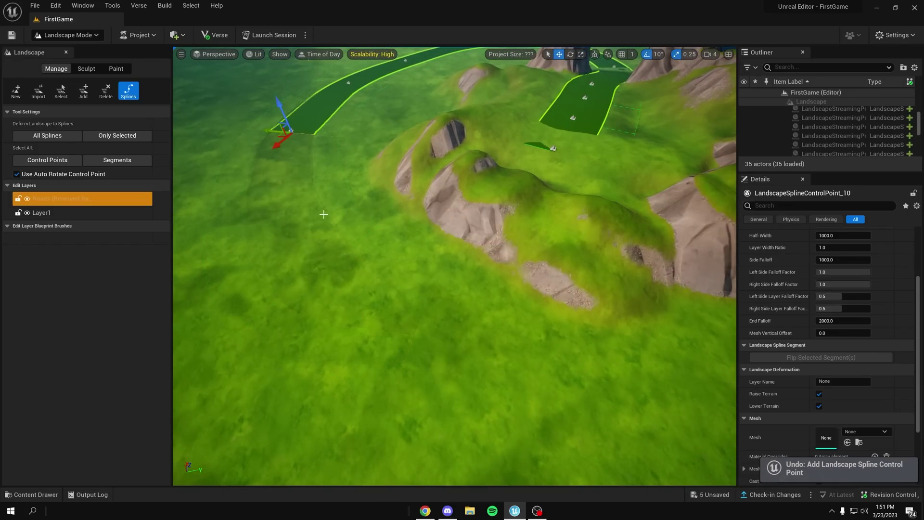
# Add control points in a wide U-bend across the flat grass and back over the low rocky hills to the spline's start.
pyautogui.keyDown('ctrl'); pyautogui.click(303, 151); pyautogui.keyUp('ctrl')
pyautogui.keyDown('ctrl'); pyautogui.click(234, 209); pyautogui.keyUp('ctrl')
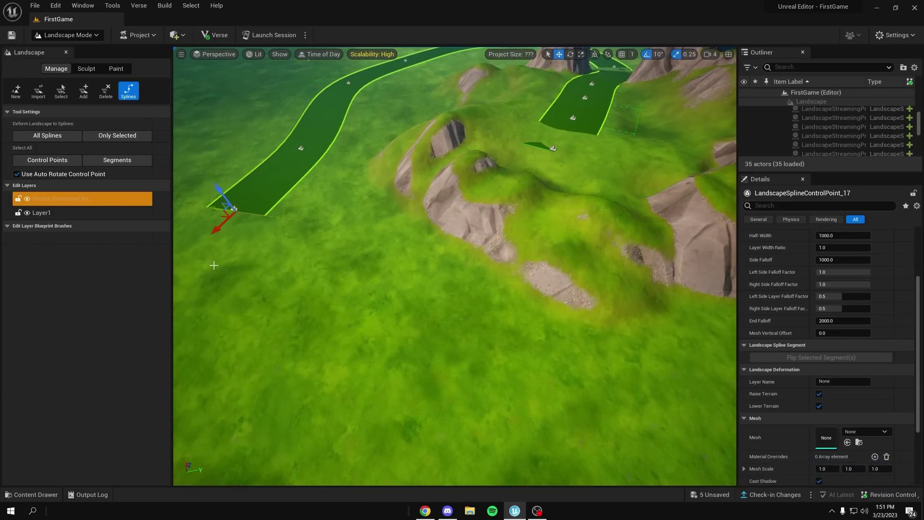
pyautogui.keyDown('ctrl'); pyautogui.click(212, 262); pyautogui.keyUp('ctrl')
pyautogui.keyDown('ctrl'); pyautogui.click(245, 344); pyautogui.keyUp('ctrl')
pyautogui.keyDown('ctrl'); pyautogui.click(374, 397); pyautogui.keyUp('ctrl')
pyautogui.keyDown('ctrl'); pyautogui.click(480, 382); pyautogui.keyUp('ctrl')
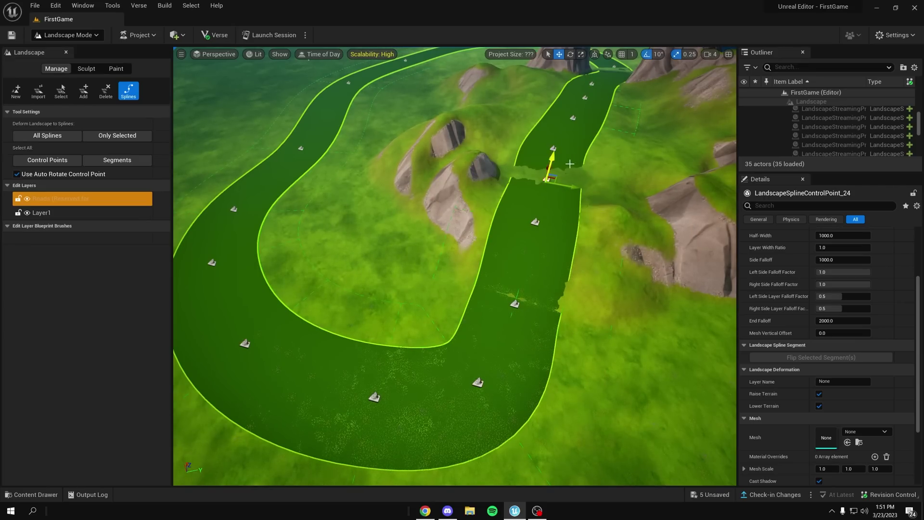
# Select all landscape spline segments and add one element to their Spline Meshes array.
pyautogui.moveTo(570, 163); pyautogui.dragTo(736, 150, button='right')
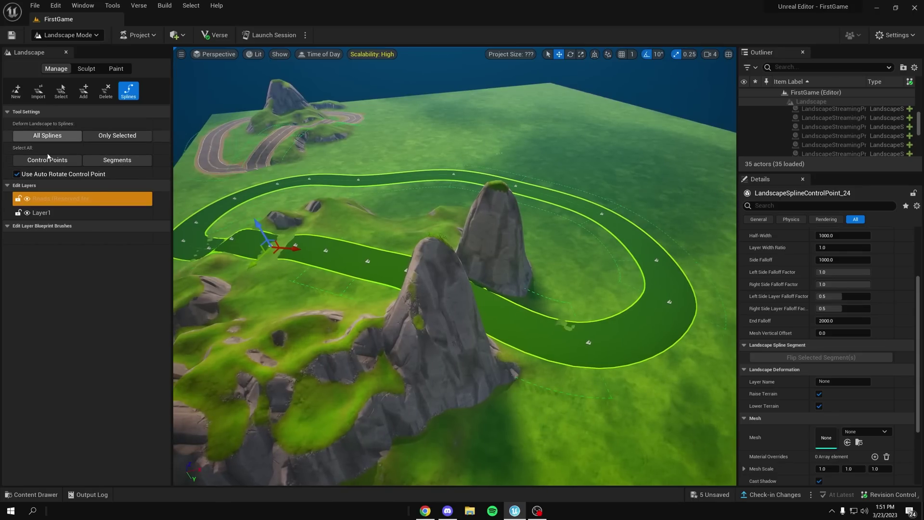
pyautogui.click(132, 163)
pyautogui.moveTo(309, 207); pyautogui.dragTo(308, 178, button='right')
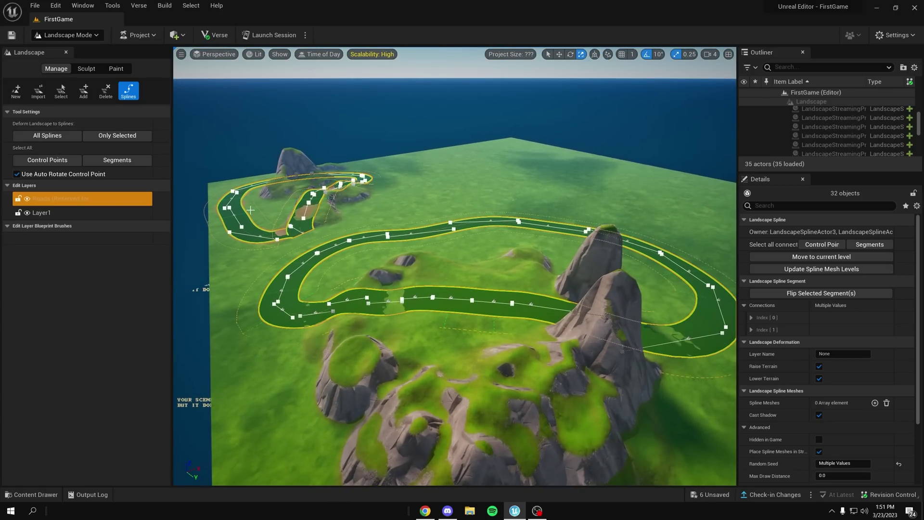
pyautogui.moveTo(295, 182); pyautogui.dragTo(268, 173, button='right')
pyautogui.press('w')
pyautogui.moveTo(378, 223); pyautogui.dragTo(398, 229, button='right')
pyautogui.press('w')
pyautogui.scroll(2, 527, 271)
pyautogui.moveTo(527, 271); pyautogui.dragTo(531, 284, button='right')
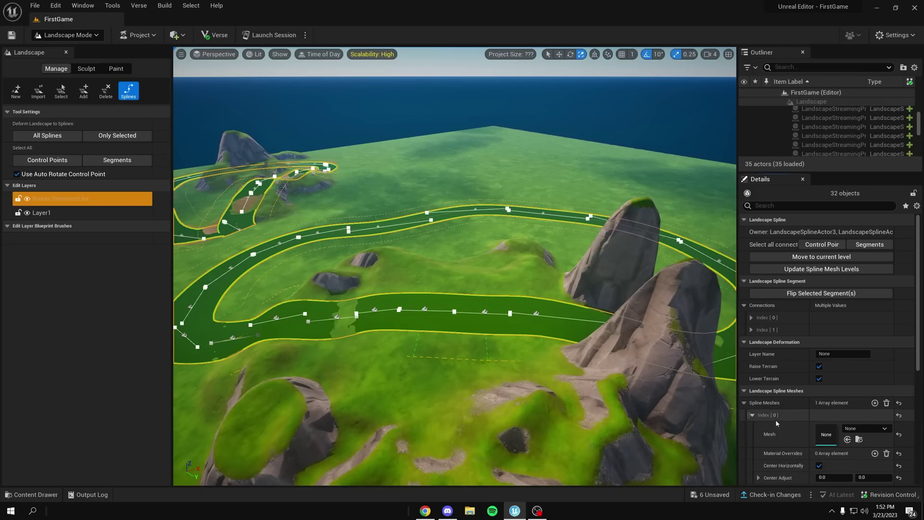
# Search the mesh assets for "straight" and assign the Road Straight static mesh to the spline mesh element.
pyautogui.click(851, 427)
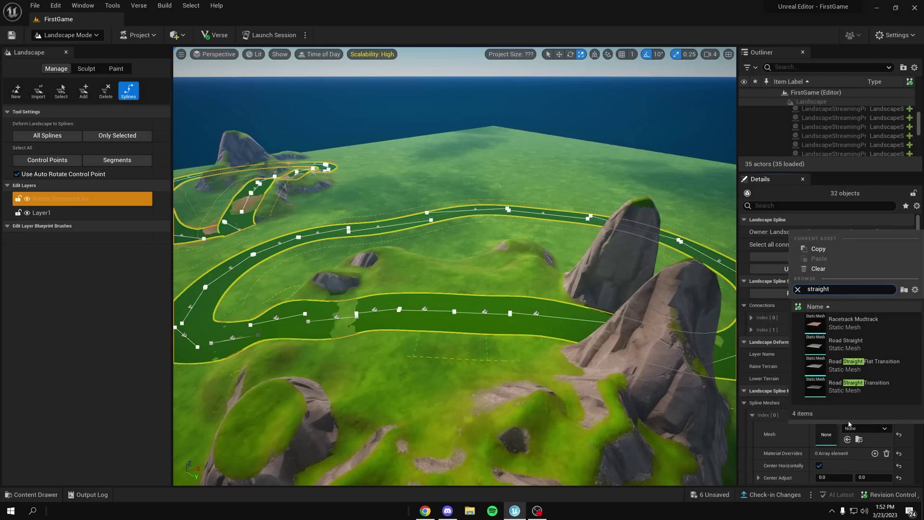
pyautogui.click(832, 343)
pyautogui.press('w')
pyautogui.moveTo(455, 266); pyautogui.dragTo(612, 255, button='right')
pyautogui.press('s')
pyautogui.moveTo(321, 217); pyautogui.dragTo(472, 183, button='right')
pyautogui.press('a')
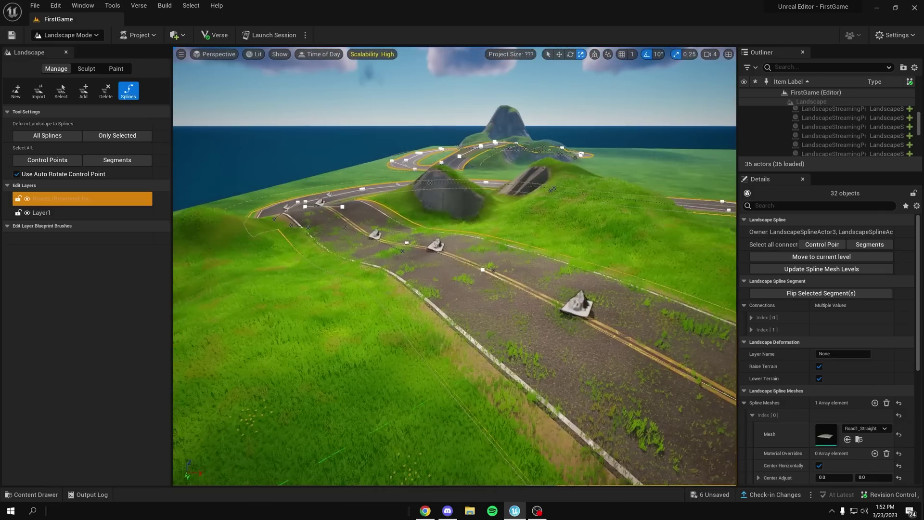
# Set the second Center Adjust value of the road mesh to 20 and check the road edge up close.
pyautogui.press('w')
pyautogui.moveTo(455, 267); pyautogui.dragTo(568, 267, button='right')
pyautogui.press('a')
pyautogui.moveTo(555, 322); pyautogui.dragTo(574, 310, button='right')
pyautogui.scroll(-3, 816, 389)
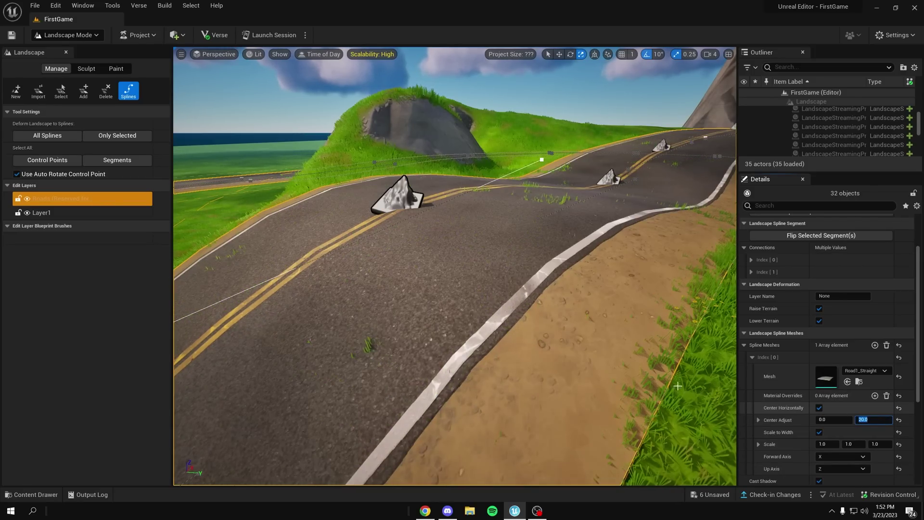
pyautogui.moveTo(678, 386)
pyautogui.mouseDown(button='right')
pyautogui.moveTo(609, 393)
pyautogui.moveTo(573, 390)
pyautogui.moveTo(571, 376)
pyautogui.moveTo(534, 377)
pyautogui.moveTo(512, 354)
pyautogui.moveTo(508, 322)
pyautogui.moveTo(515, 340)
pyautogui.moveTo(569, 344)
pyautogui.moveTo(674, 384)
pyautogui.mouseUp(button='right')
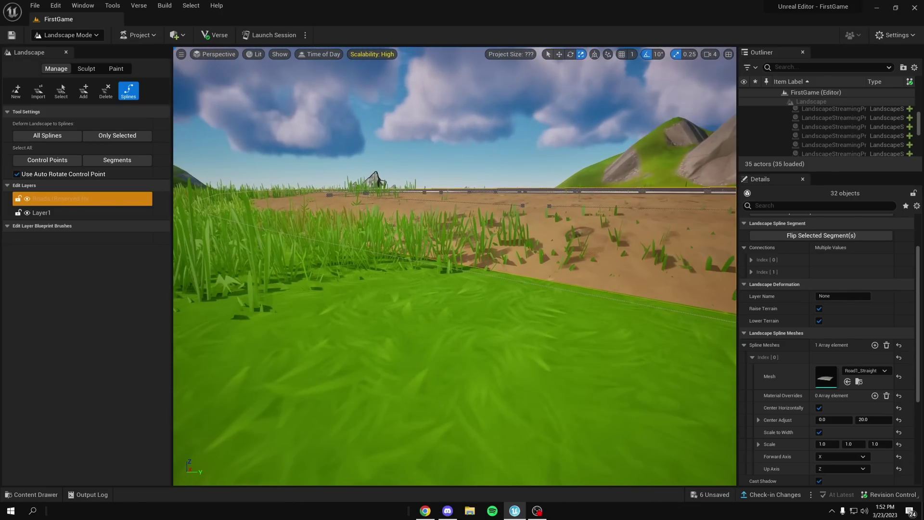
# Try 30 as the second Center Adjust value, restore it to 20, and inspect the road toward the peaks.
pyautogui.click(871, 419)
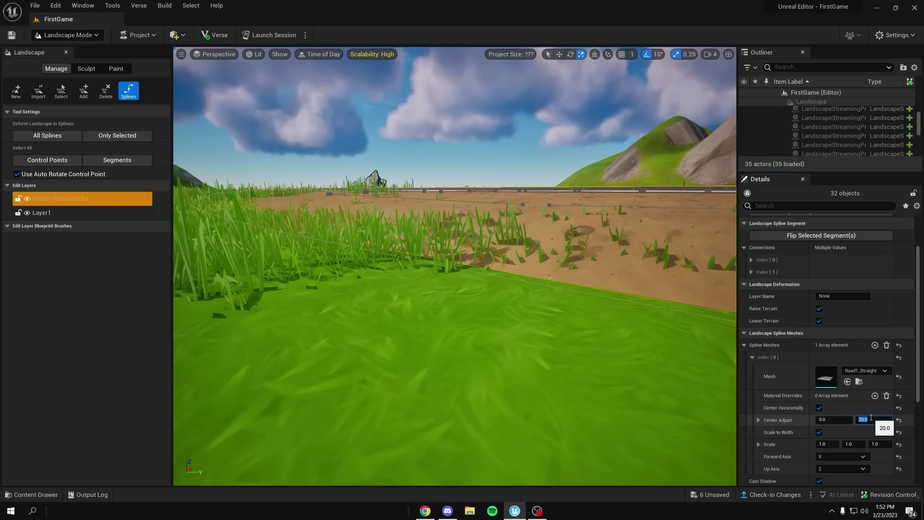
pyautogui.press('Return')
pyautogui.press('s')
pyautogui.moveTo(510, 324); pyautogui.dragTo(510, 344, button='right')
pyautogui.click(874, 416)
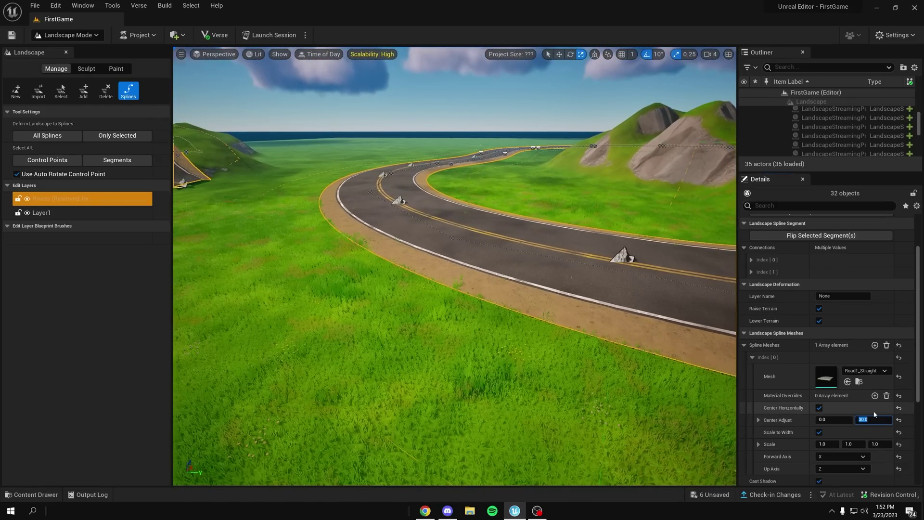
pyautogui.moveTo(578, 313); pyautogui.dragTo(563, 332, button='right')
pyautogui.press('w')
pyautogui.press('s')
pyautogui.moveTo(443, 253); pyautogui.dragTo(513, 216, button='right')
pyautogui.press('w')
pyautogui.press('w')
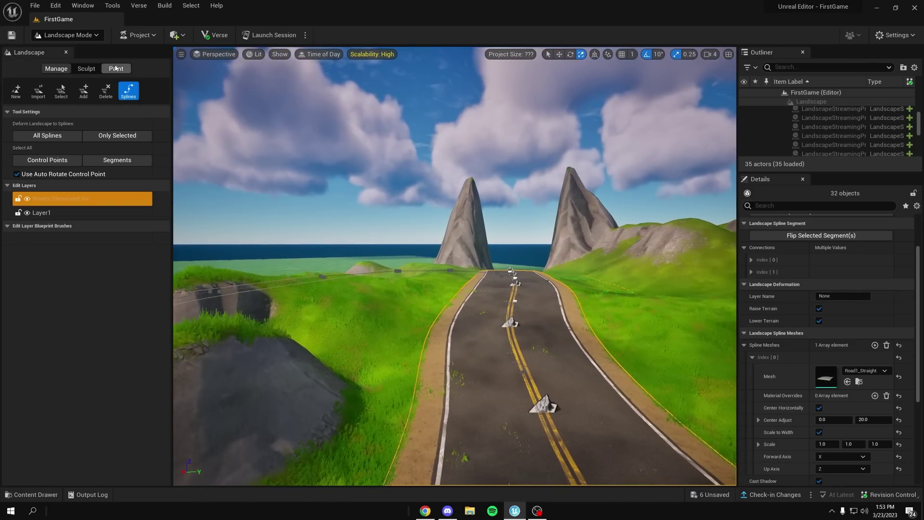
# Switch the landscape tools to painting and make Layer1 the active edit layer.
pyautogui.click(116, 68)
pyautogui.moveTo(214, 268); pyautogui.dragTo(214, 269, button='right')
pyautogui.click(43, 249)
# Examine the finished road loop, its slopes and the surrounding mountain terrain from several viewpoints.
pyautogui.moveTo(446, 263); pyautogui.dragTo(446, 262, button='right')
pyautogui.moveTo(437, 300); pyautogui.dragTo(438, 300, button='right')
pyautogui.moveTo(326, 227); pyautogui.dragTo(250, 192, button='right')
pyautogui.moveTo(448, 294); pyautogui.dragTo(448, 294, button='right')
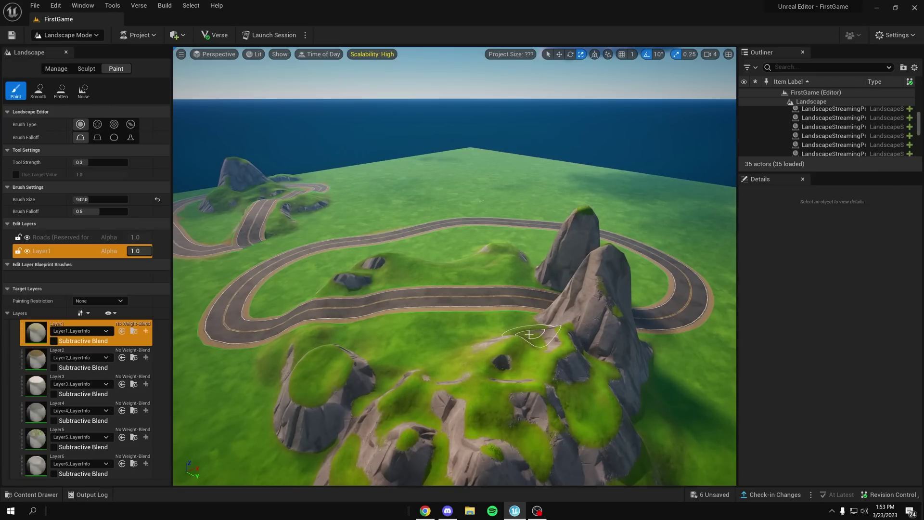
pyautogui.moveTo(529, 335)
pyautogui.mouseDown(button='right')
pyautogui.moveTo(576, 330)
pyautogui.moveTo(570, 381)
pyautogui.moveTo(600, 349)
pyautogui.mouseUp(button='right')
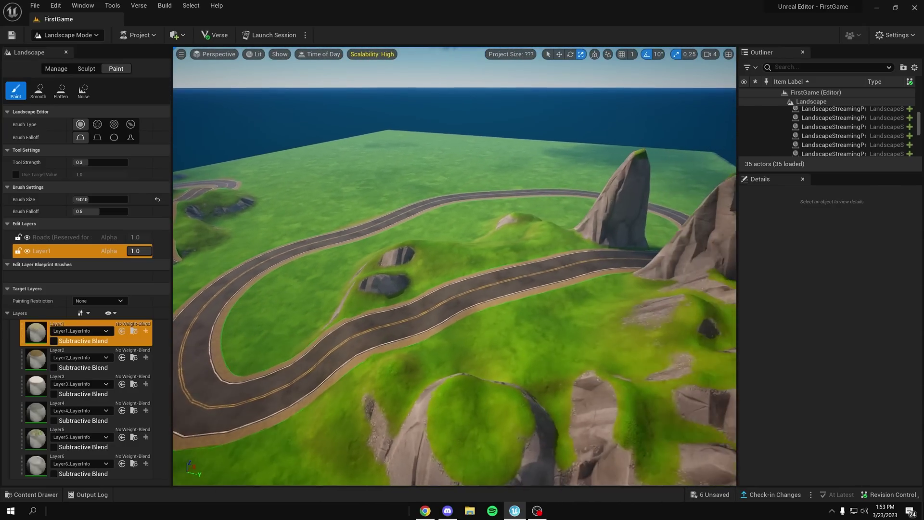
pyautogui.moveTo(529, 334); pyautogui.dragTo(525, 335, button='right')
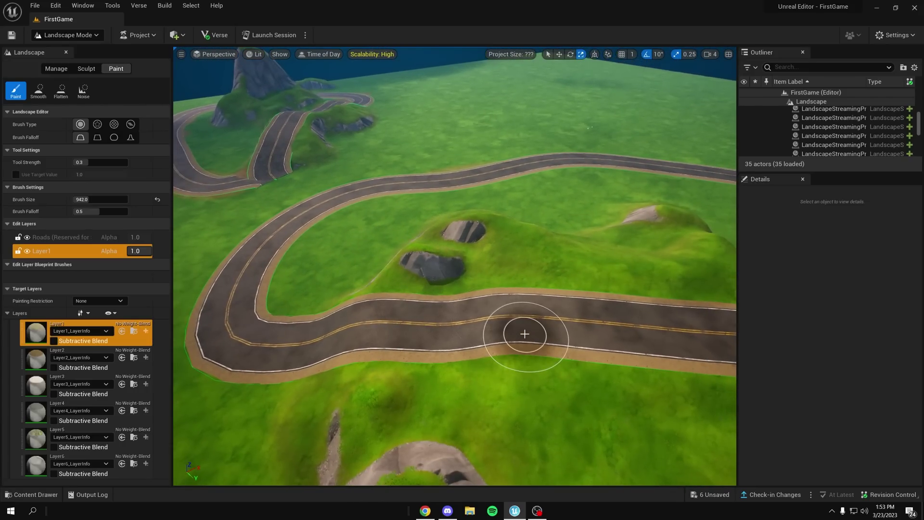
pyautogui.moveTo(484, 261); pyautogui.dragTo(484, 261, button='right')
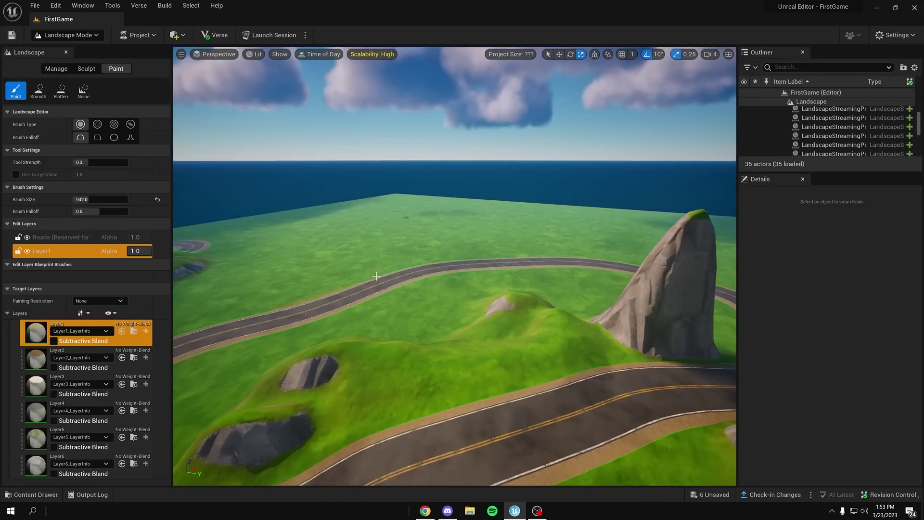
pyautogui.moveTo(376, 276); pyautogui.dragTo(250, 160, button='right')
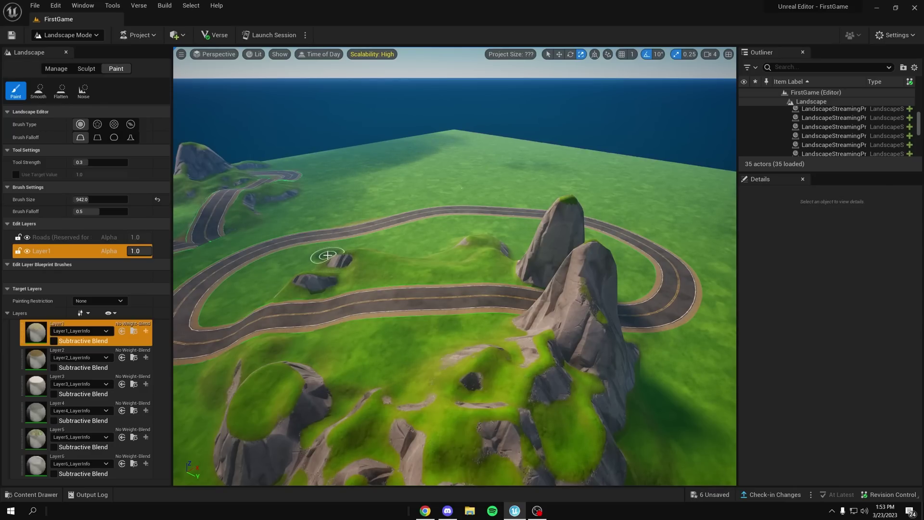
pyautogui.moveTo(330, 262)
pyautogui.mouseDown(button='right')
pyautogui.moveTo(330, 203)
pyautogui.moveTo(393, 308)
pyautogui.moveTo(293, 316)
pyautogui.mouseUp(button='right')
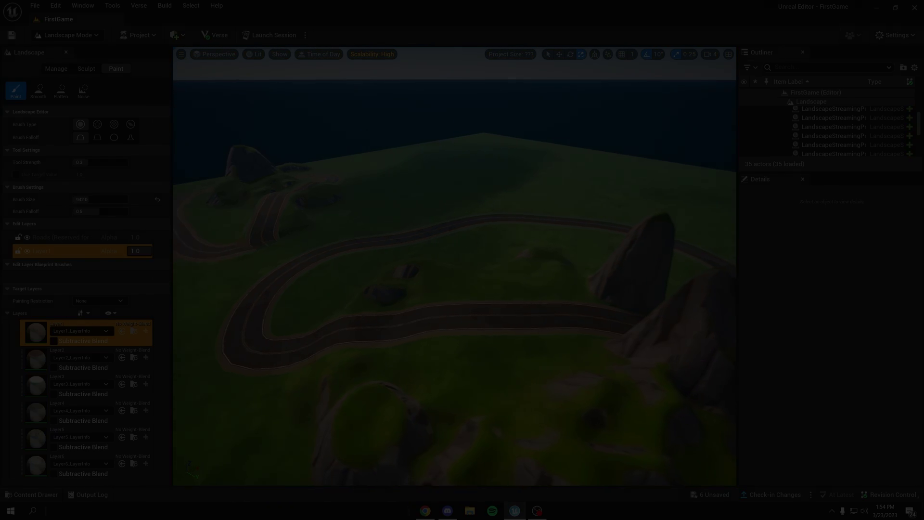